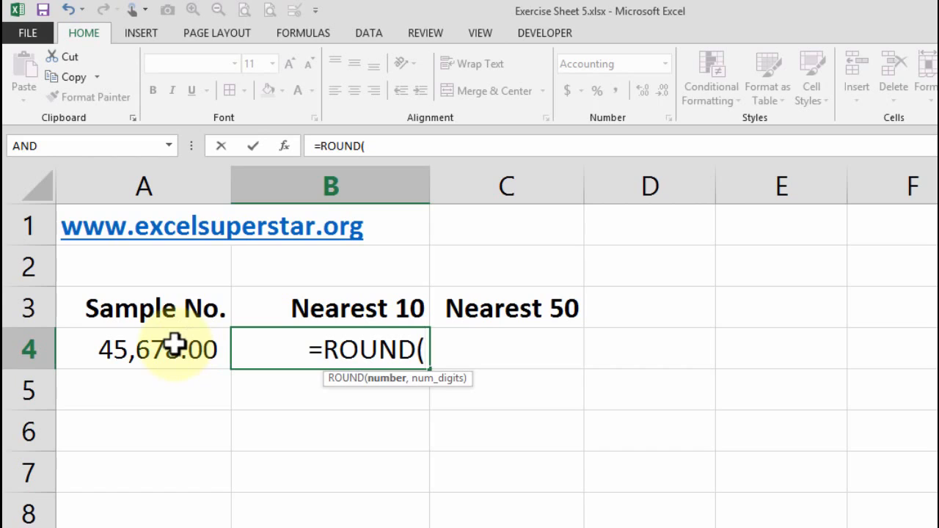
# Complete the ROUND formula in cell B4 as =ROUND(A4,10).
pyautogui.click(175, 342)
pyautogui.write(',')
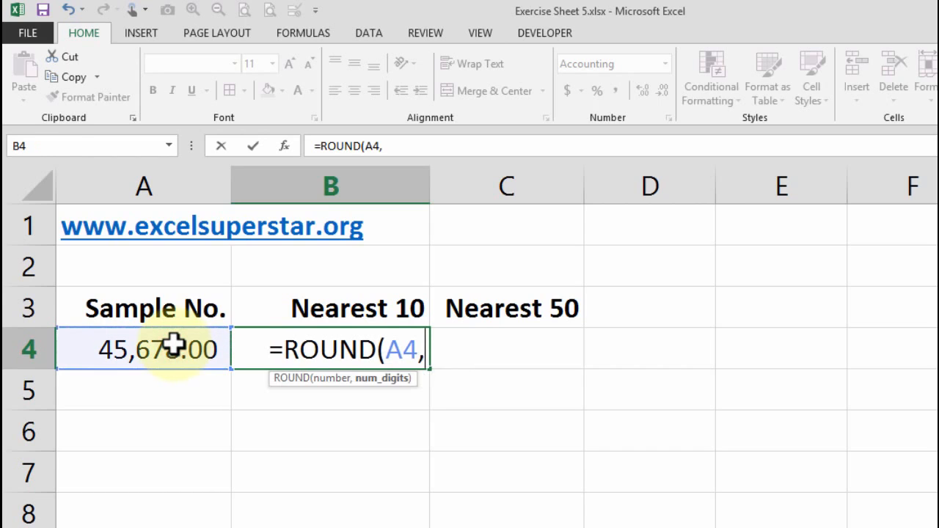
pyautogui.write('10)')
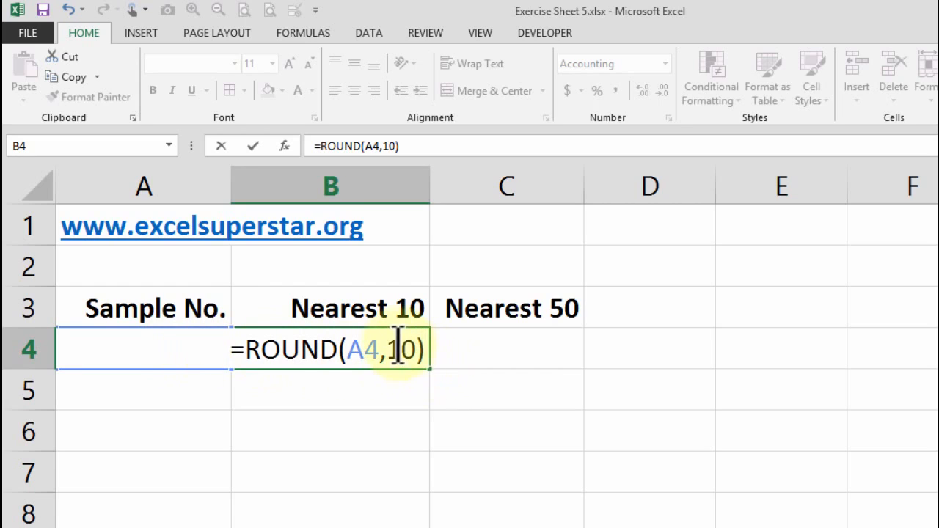
pyautogui.click(401, 349)
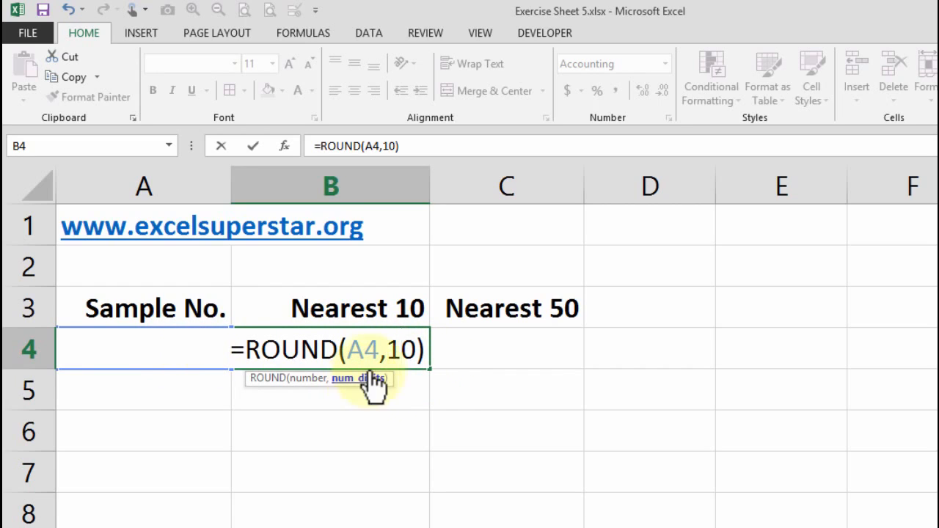
pyautogui.press('Return')
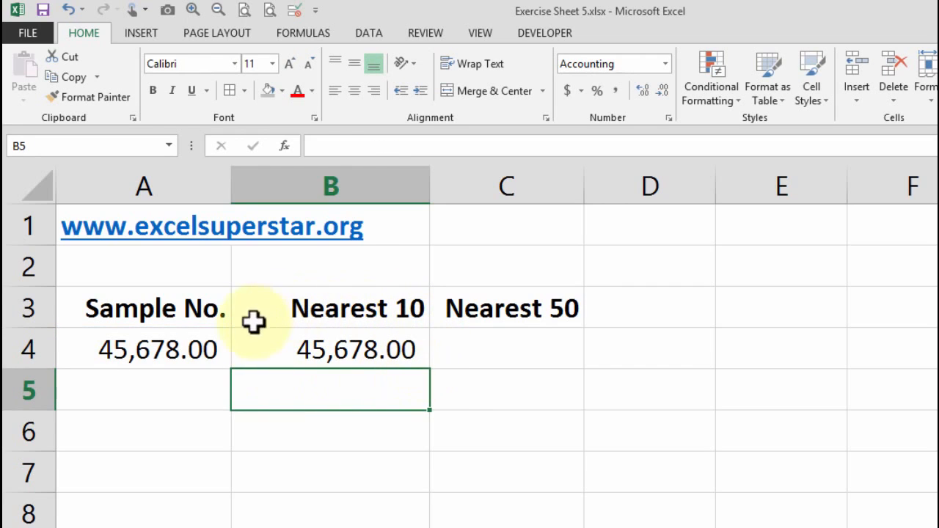
pyautogui.click(360, 350)
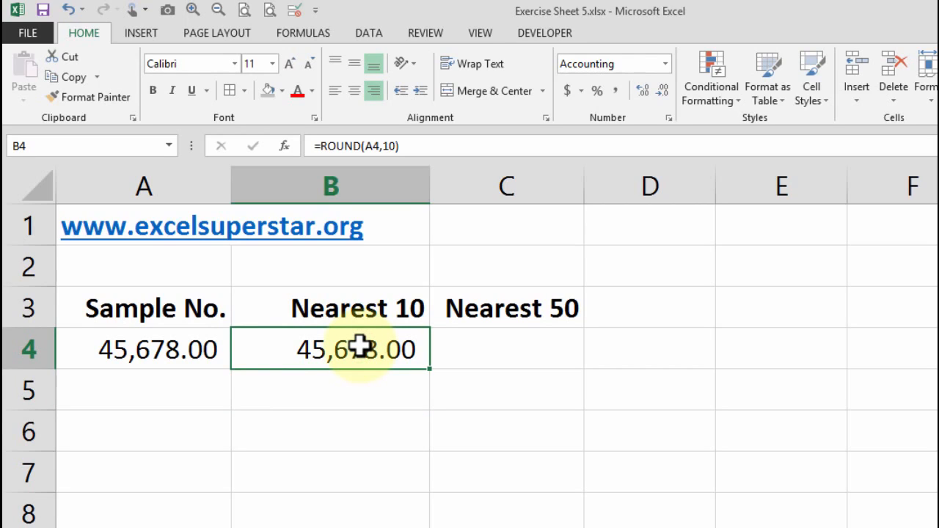
pyautogui.write('=')
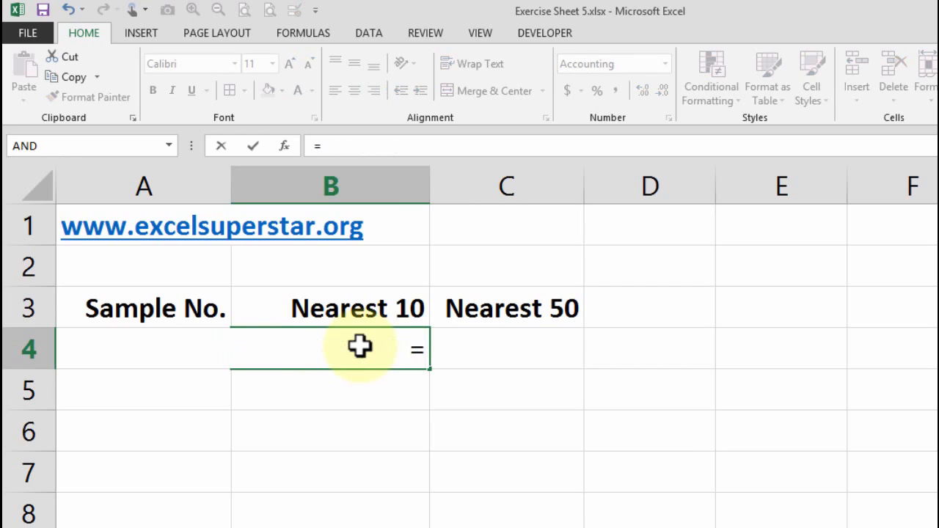
pyautogui.write('round')
pyautogui.press('Tab')
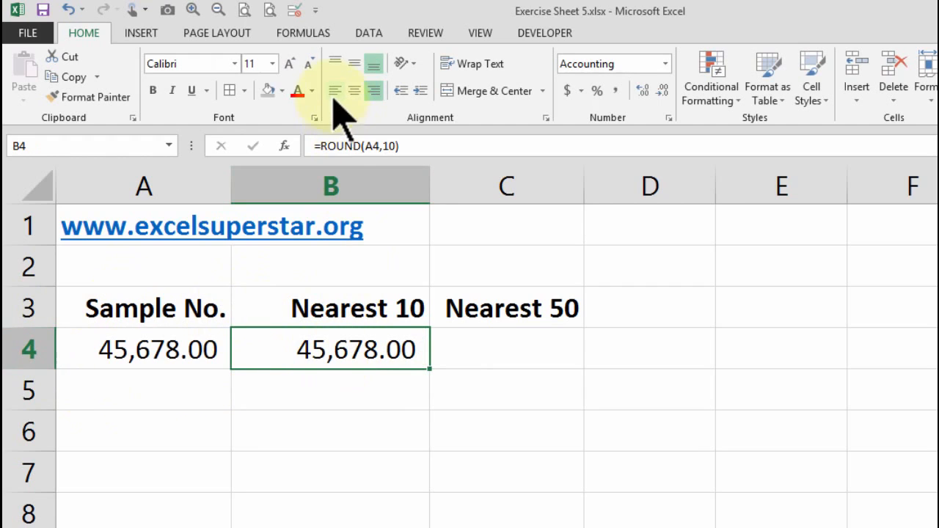
# Left-align the contents of cell B4.
pyautogui.click(334, 90)
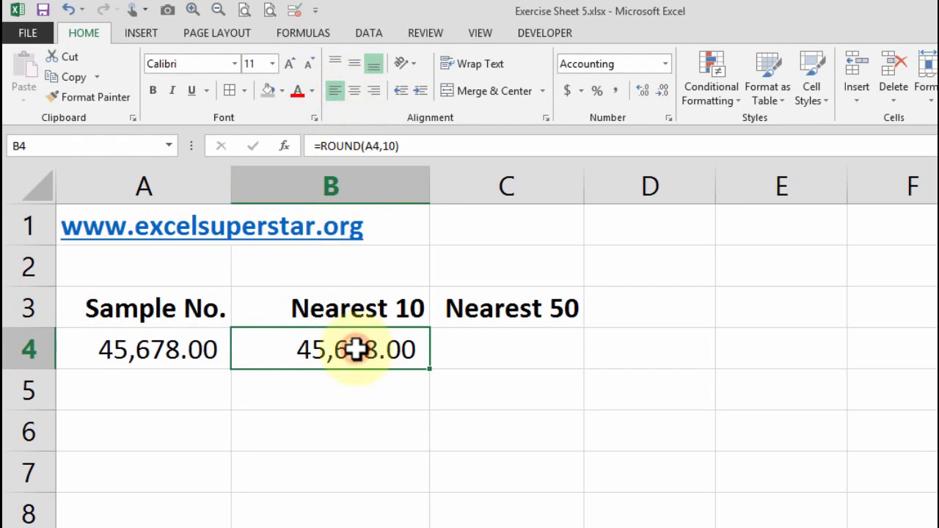
# Replace the formula in cell B4 with =ROUND(A4,-1).
pyautogui.write('=rou')
pyautogui.press('Tab')
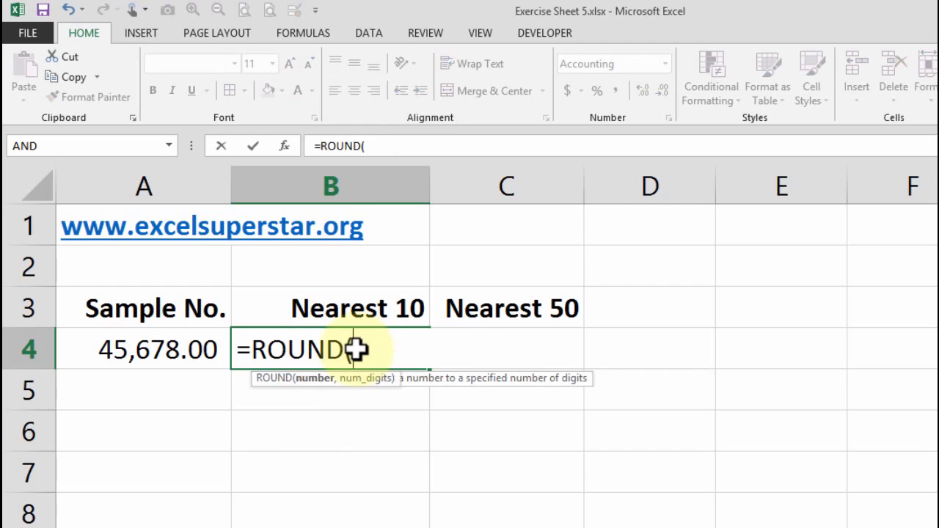
pyautogui.click(137, 350)
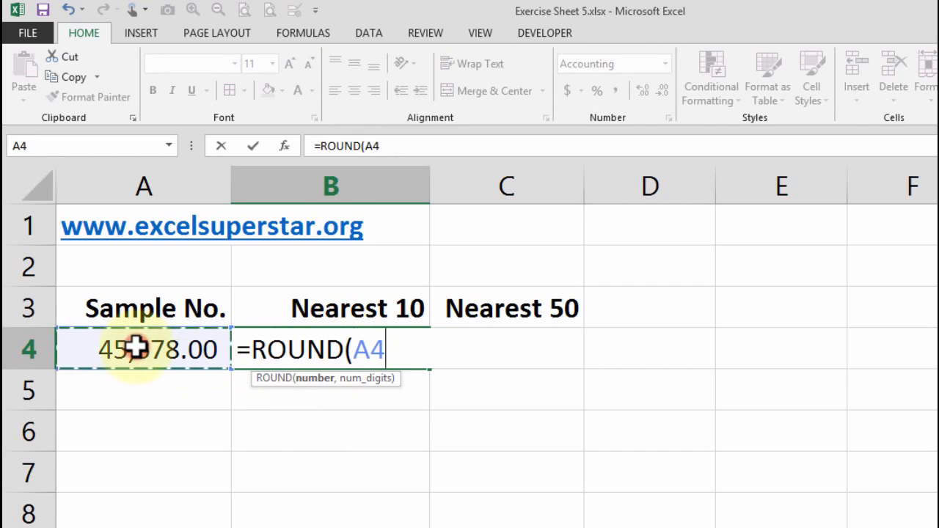
pyautogui.write(',-1')
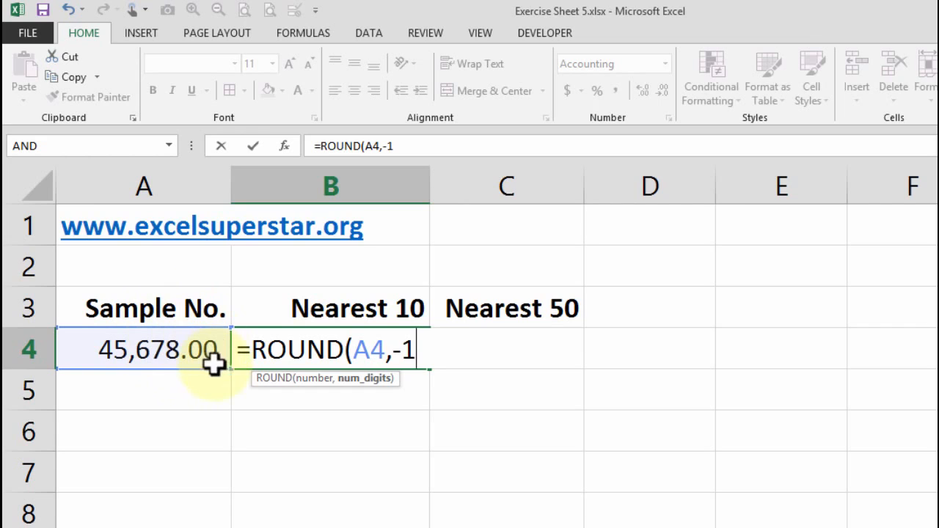
pyautogui.moveTo(430, 353); pyautogui.dragTo(392, 352)
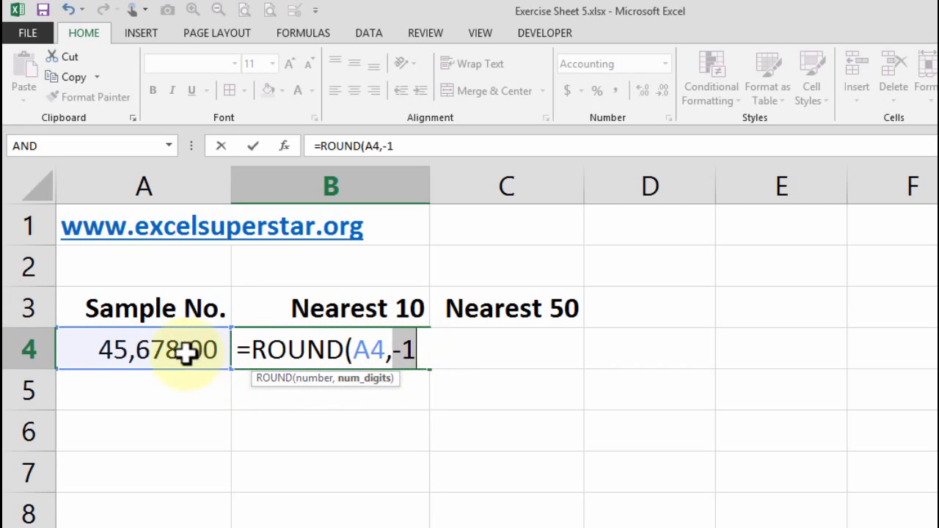
pyautogui.click(416, 352)
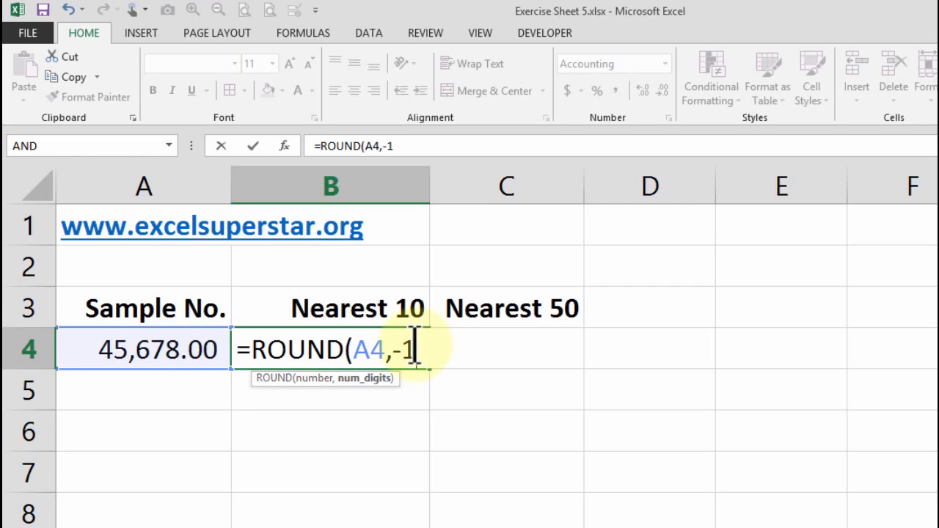
pyautogui.press('Return')
# Change the num_digits argument of the ROUND formula in cell B4 to -2.
pyautogui.doubleClick(367, 351)
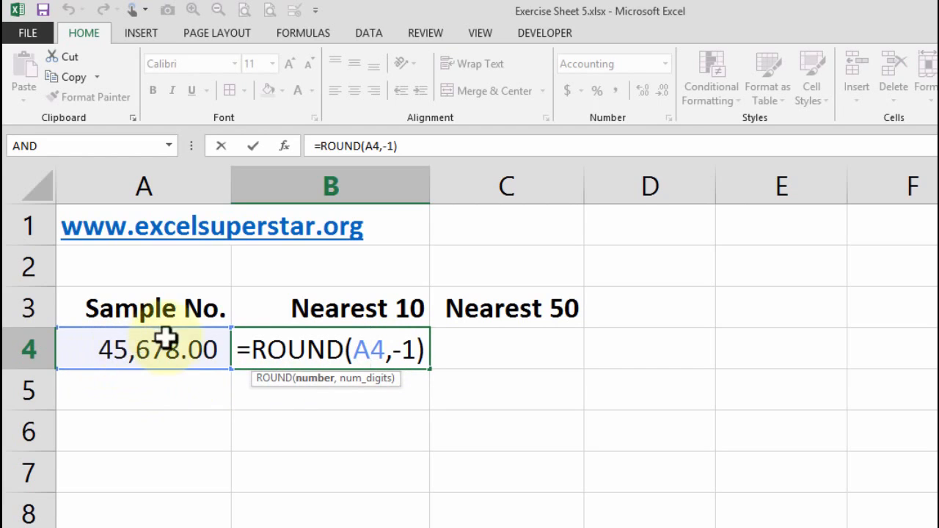
pyautogui.click(413, 351)
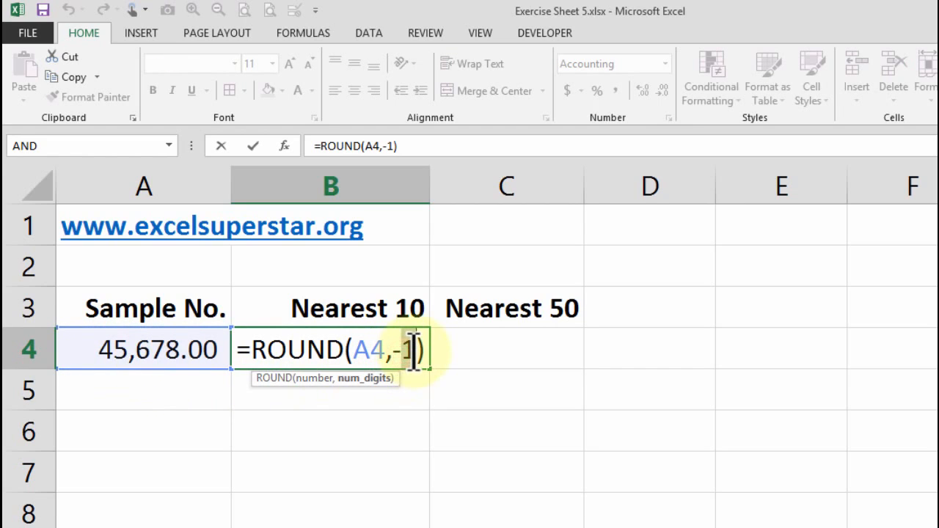
pyautogui.press('Return')
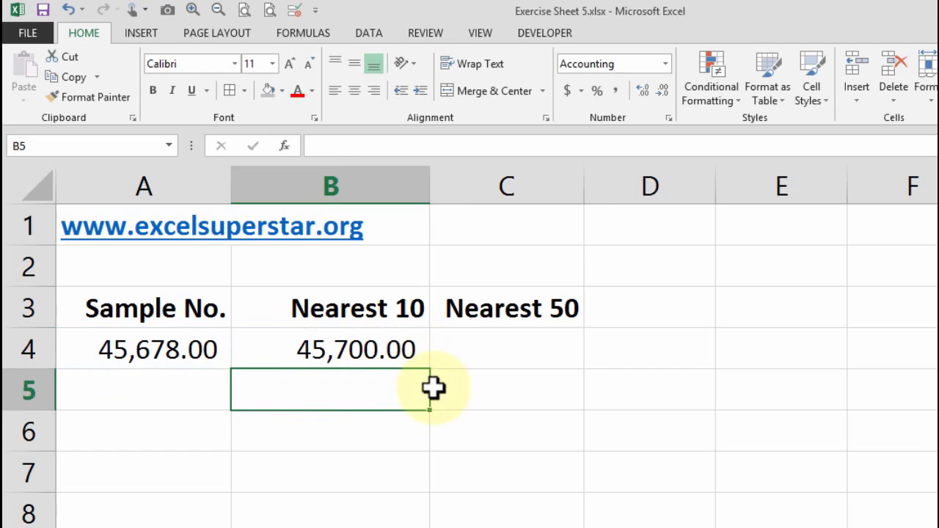
# Try -0.5 as the num_digits argument of the ROUND formula in cell B4.
pyautogui.click(397, 351)
pyautogui.doubleClick(367, 350)
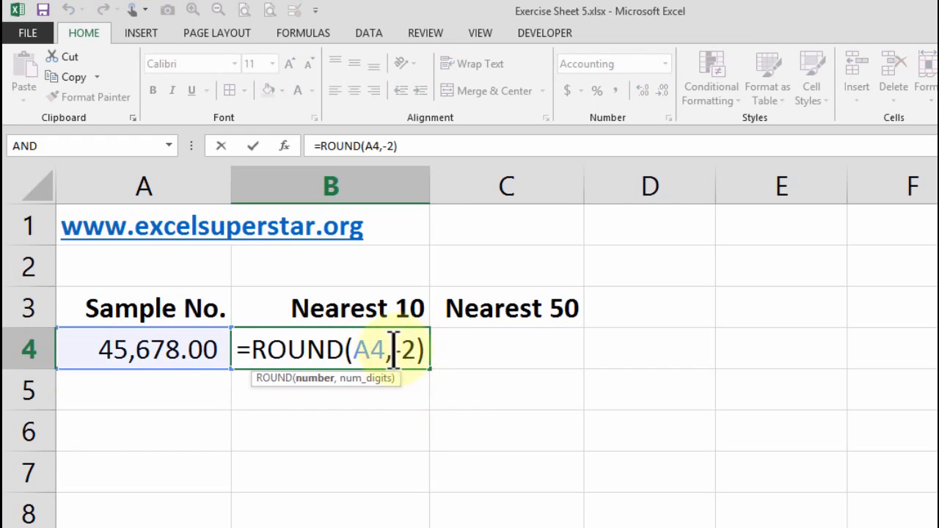
pyautogui.click(397, 351)
pyautogui.moveTo(397, 350); pyautogui.dragTo(414, 351)
pyautogui.write('-.')
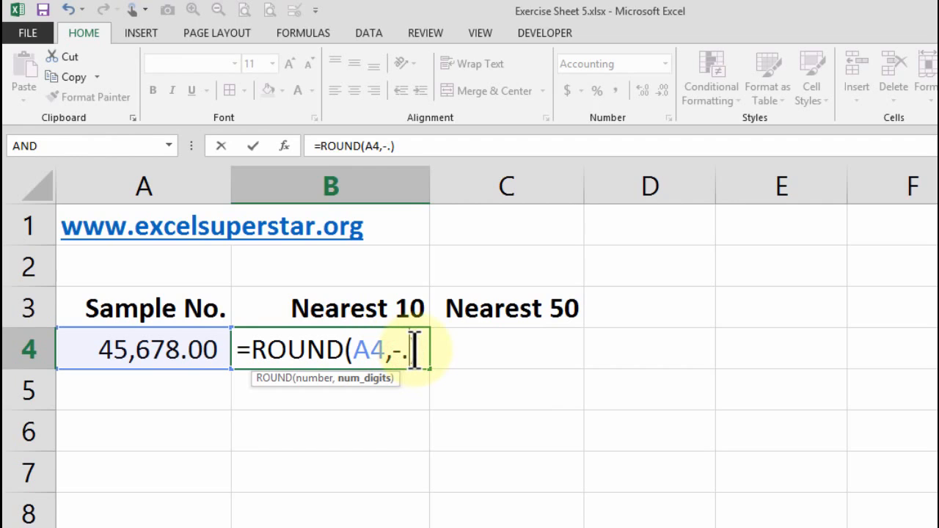
pyautogui.write('5')
pyautogui.press('Return')
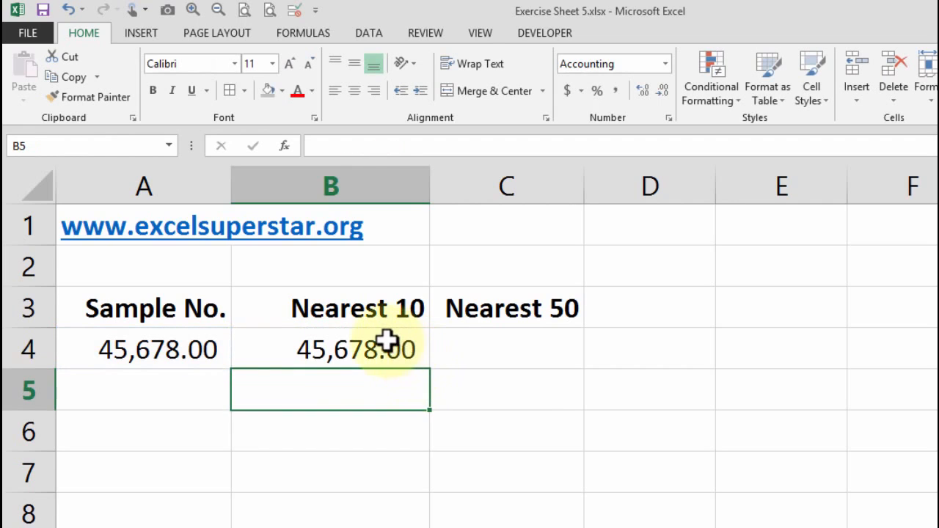
pyautogui.click(387, 342)
pyautogui.doubleClick(387, 346)
pyautogui.moveTo(396, 349); pyautogui.dragTo(455, 351)
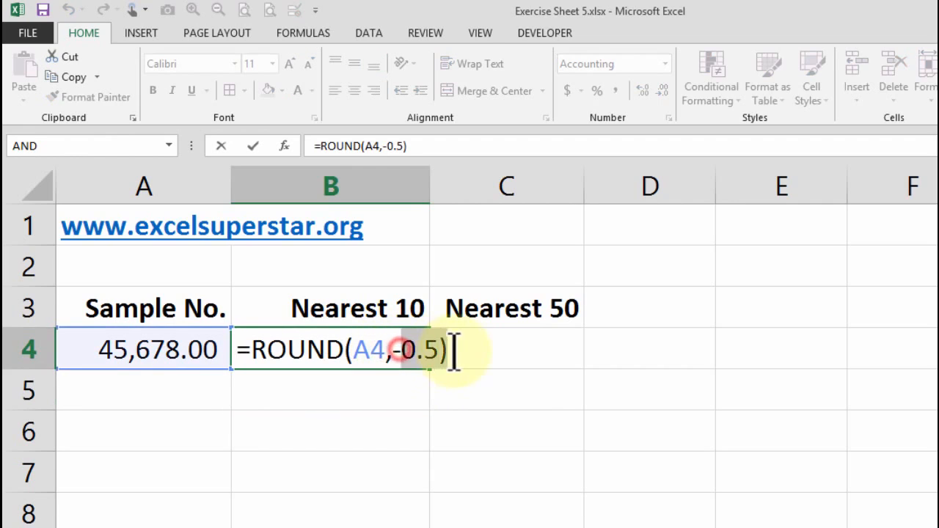
pyautogui.press('BackSpace')
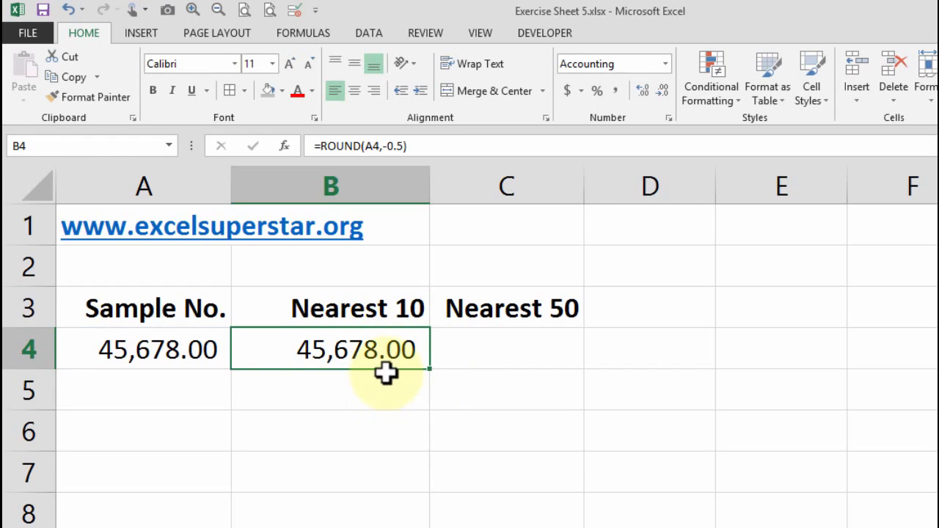
# Replace the formula in the Nearest 10 cell B4 with =MROUND(A4,10).
pyautogui.write('=mrou')
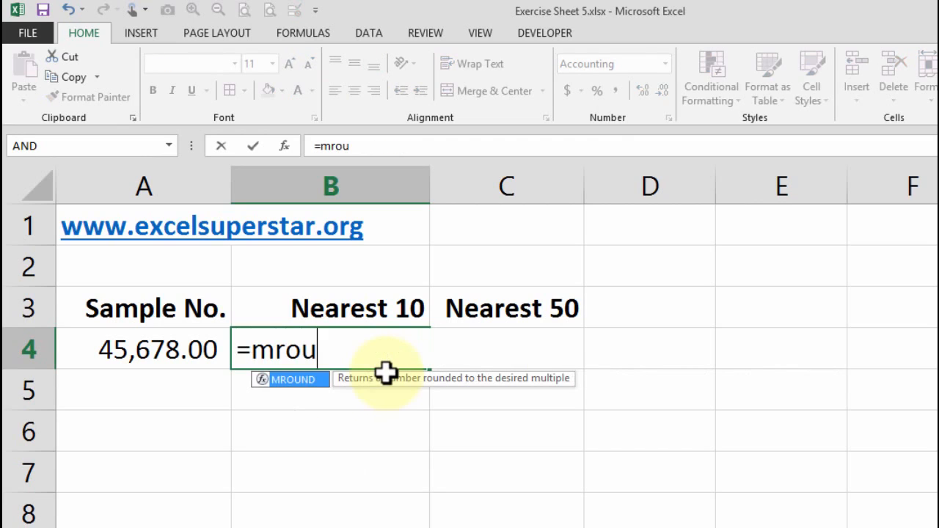
pyautogui.press('Tab')
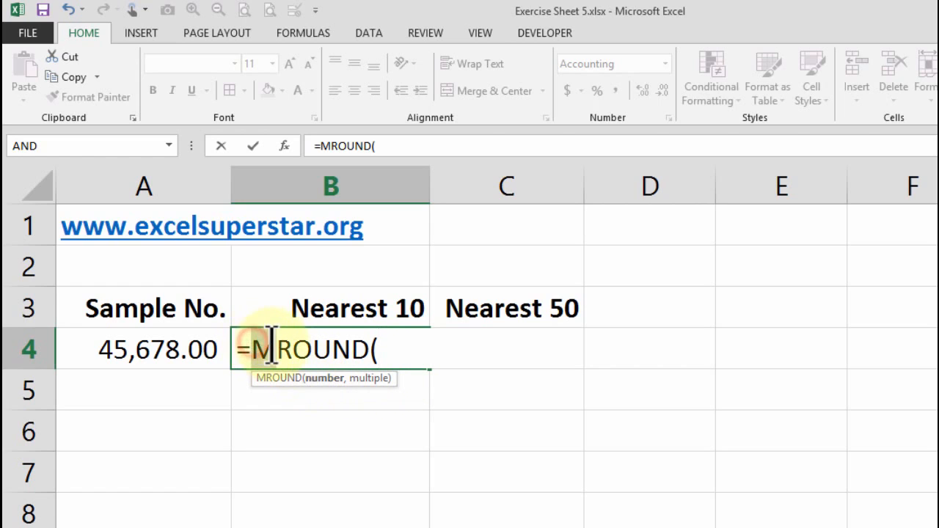
pyautogui.moveTo(253, 350); pyautogui.dragTo(277, 351)
pyautogui.click(382, 350)
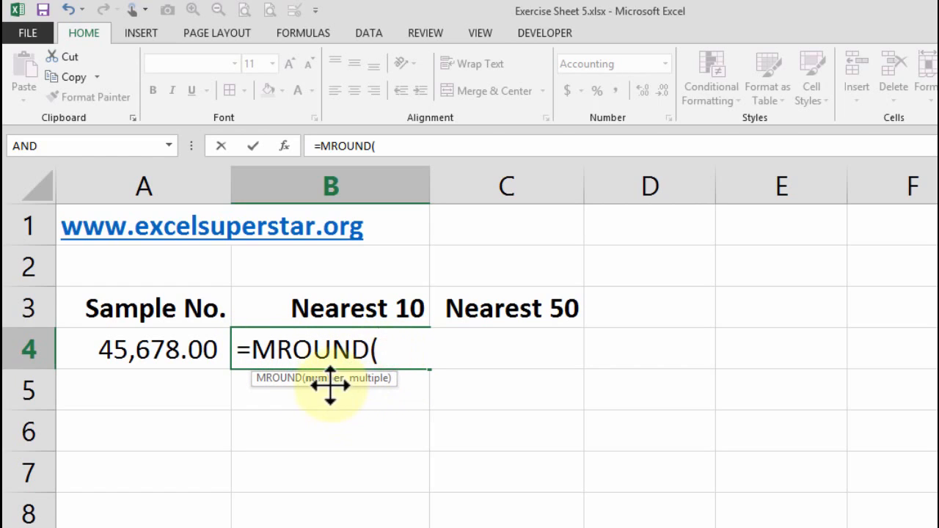
pyautogui.click(138, 346)
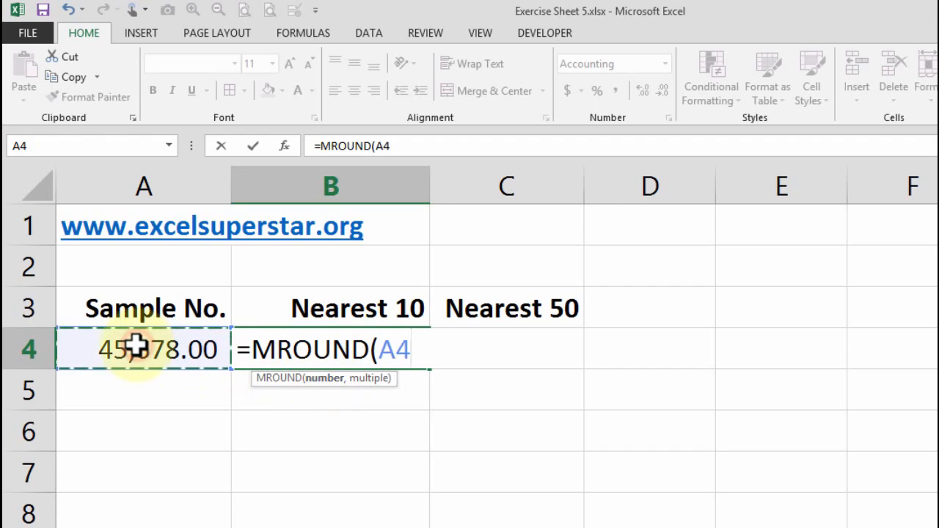
pyautogui.write(',')
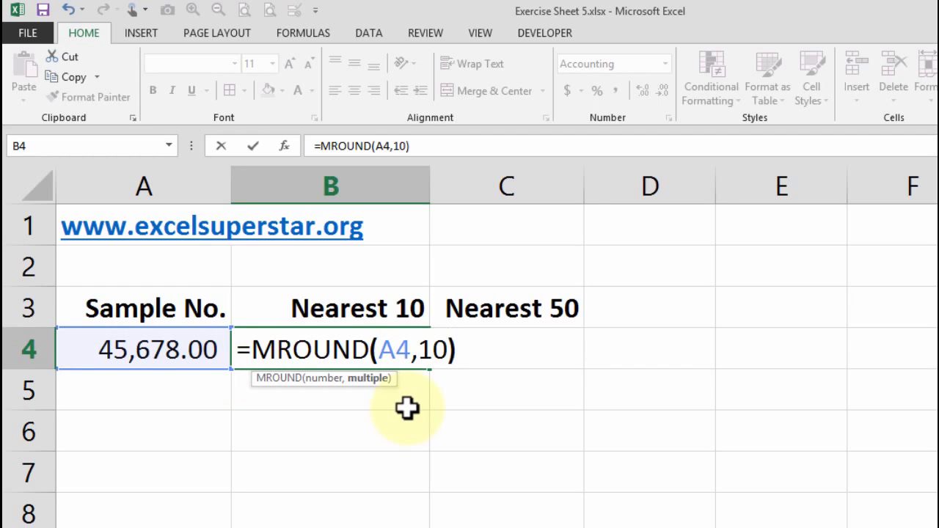
pyautogui.write('10)')
pyautogui.press('Return')
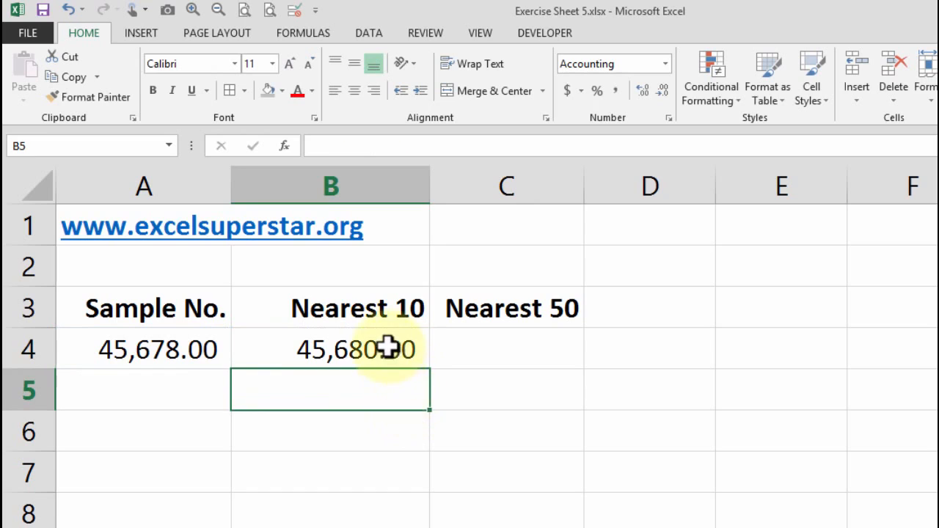
# Change the multiple in cell B4's MROUND formula to 50, making it =MROUND(A4,50).
pyautogui.doubleClick(387, 348)
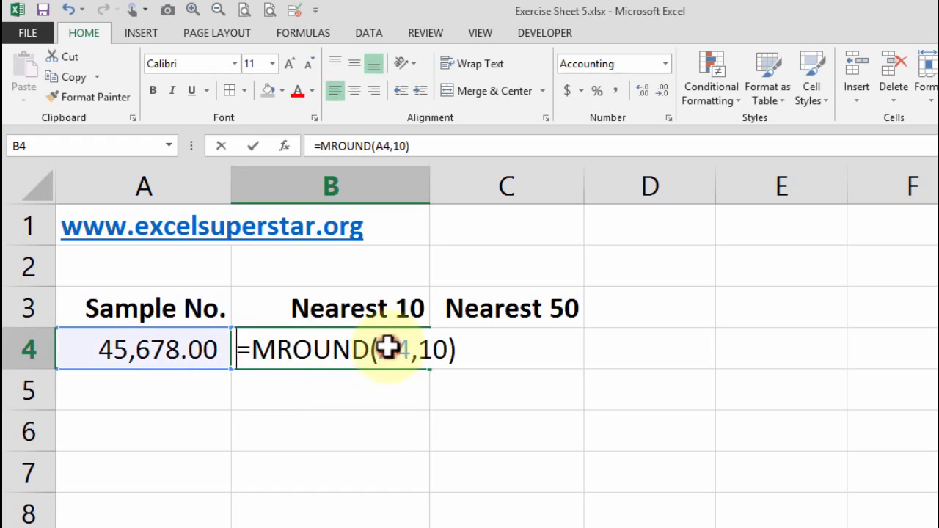
pyautogui.doubleClick(425, 348)
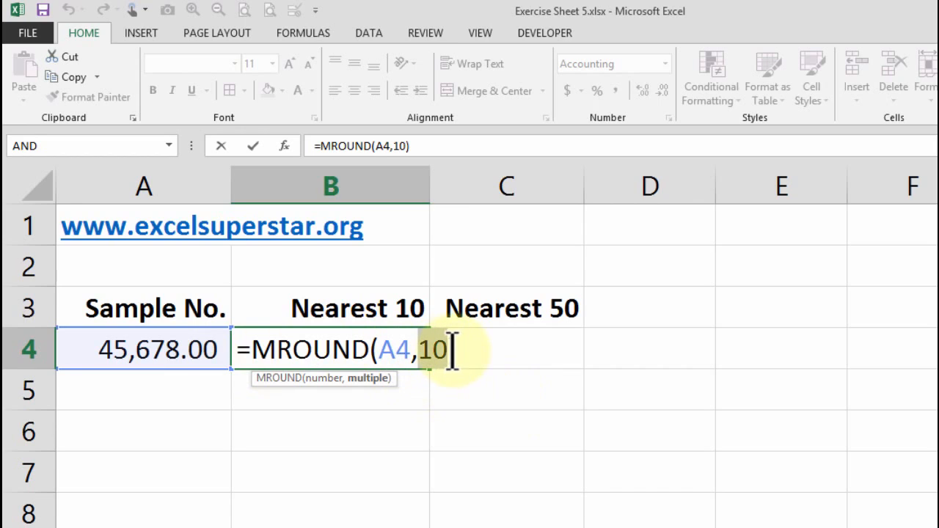
pyautogui.moveTo(418, 347); pyautogui.dragTo(435, 348)
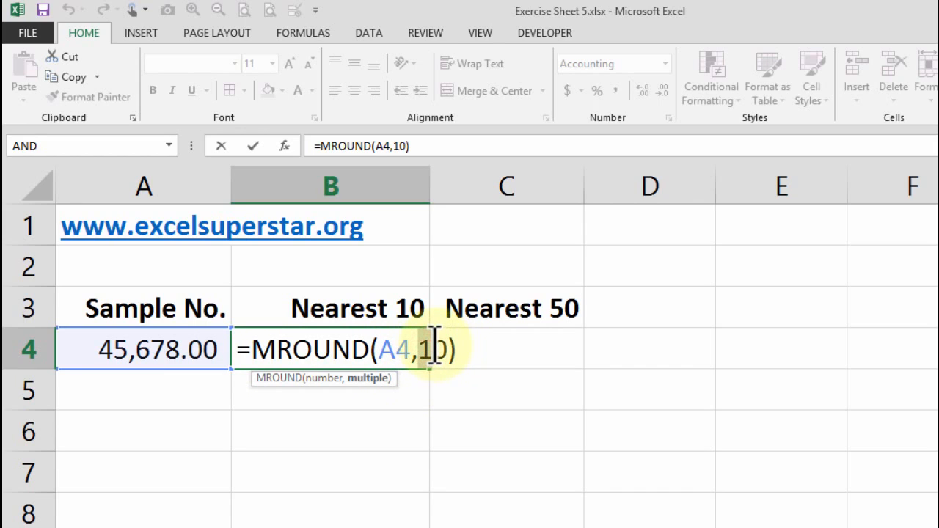
pyautogui.write('5')
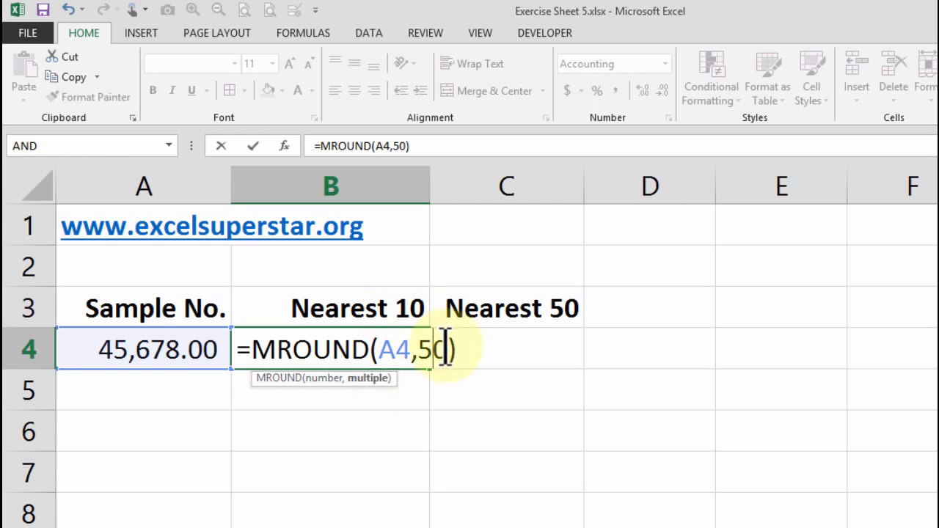
pyautogui.press('Return')
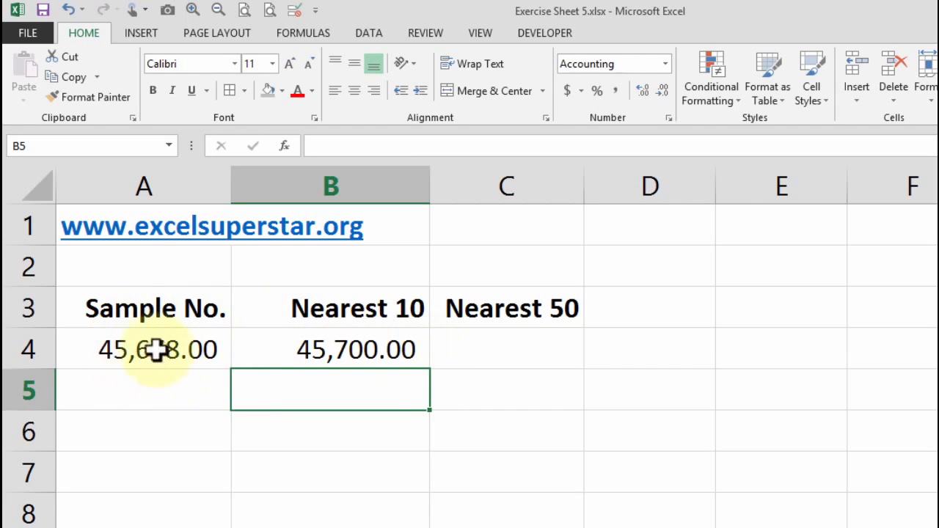
# Enter the formula =MROUND(A4,5) in cell C4 under the Nearest 50 heading.
pyautogui.click(510, 345)
pyautogui.write('=')
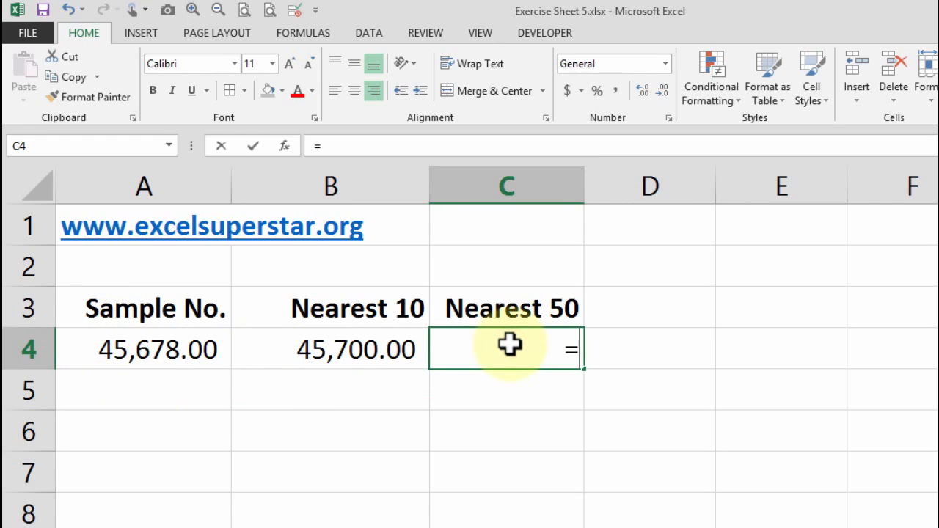
pyautogui.write('mr')
pyautogui.press('Tab')
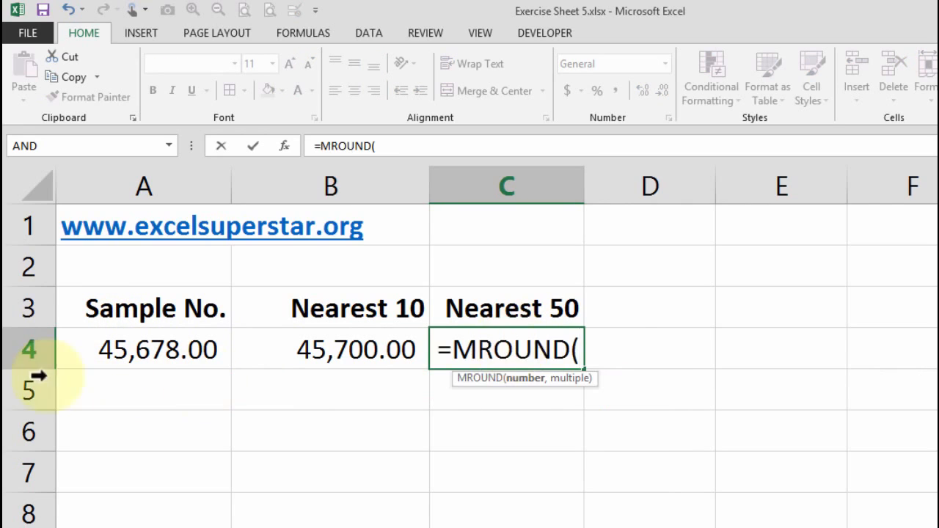
pyautogui.click(140, 350)
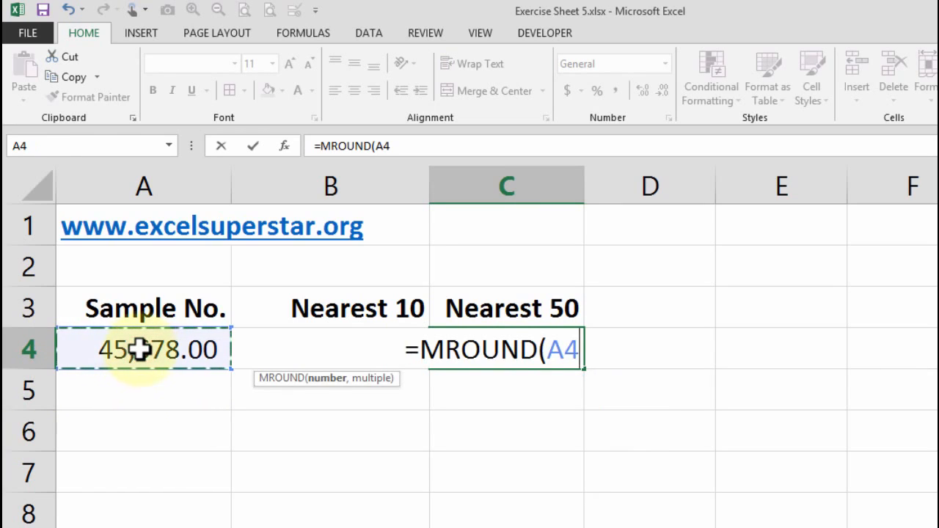
pyautogui.write(',')
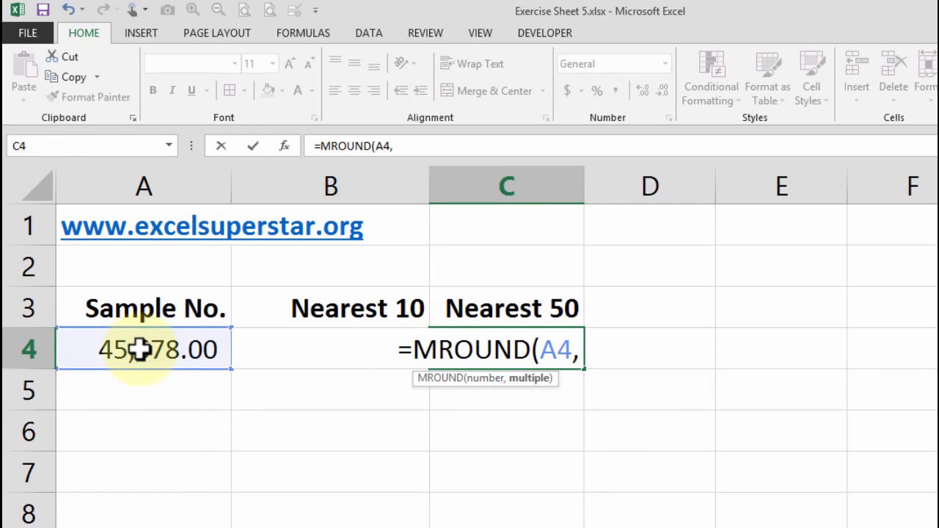
pyautogui.write('5')
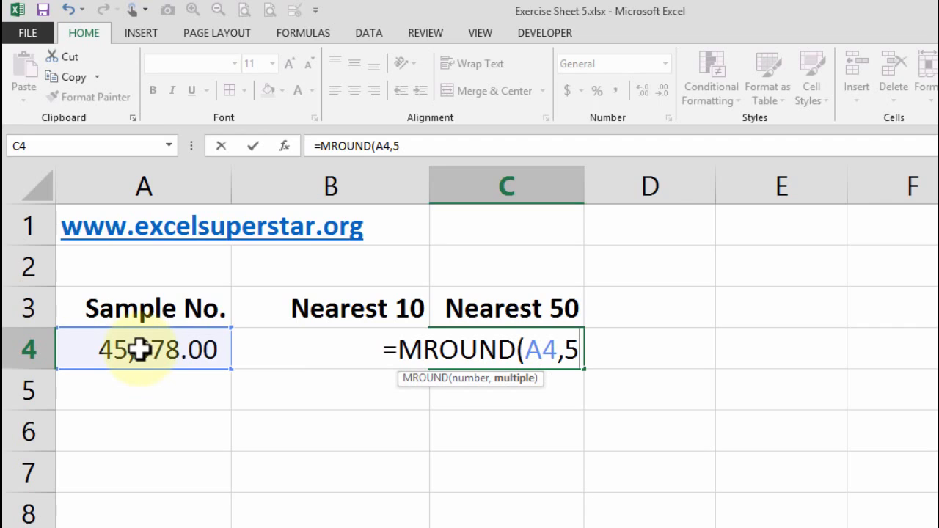
pyautogui.write(')')
pyautogui.press('Return')
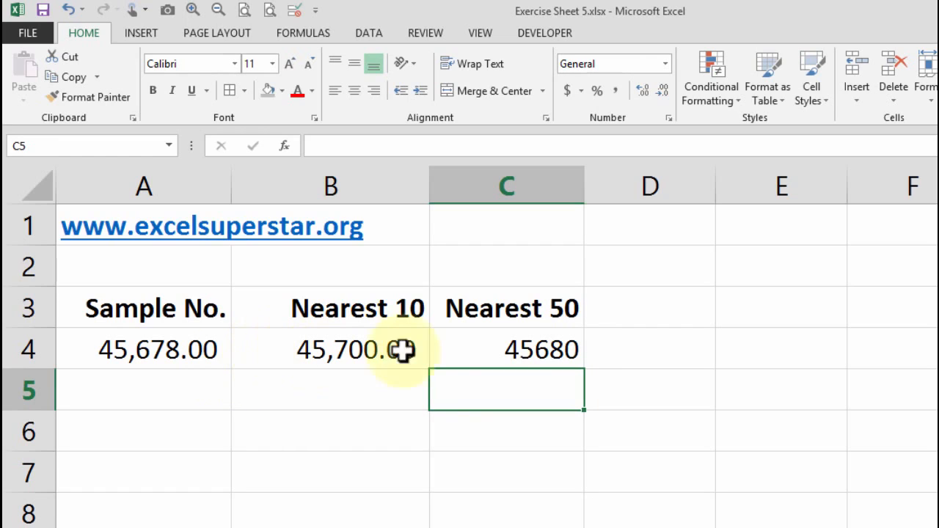
# Try 10 as the multiple argument of the MROUND formula in cell C4.
pyautogui.doubleClick(538, 347)
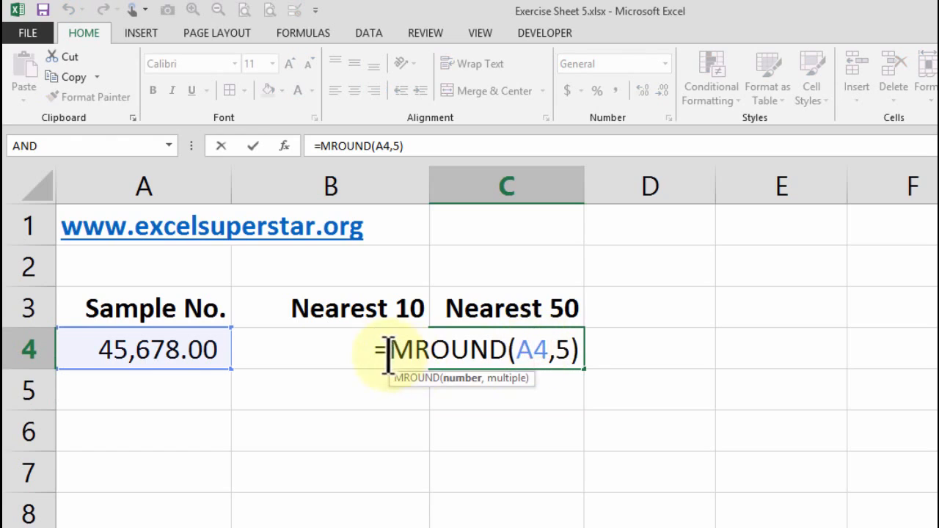
pyautogui.doubleClick(562, 349)
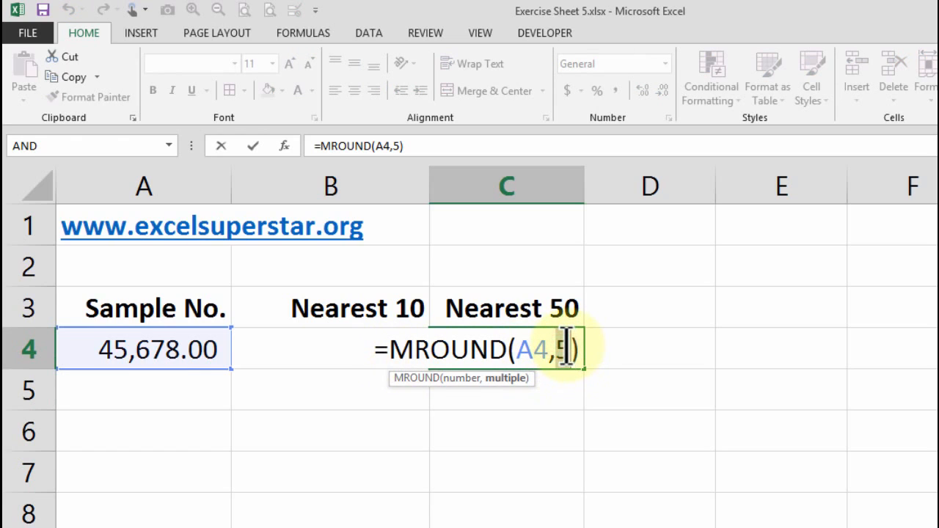
pyautogui.press('BackSpace')
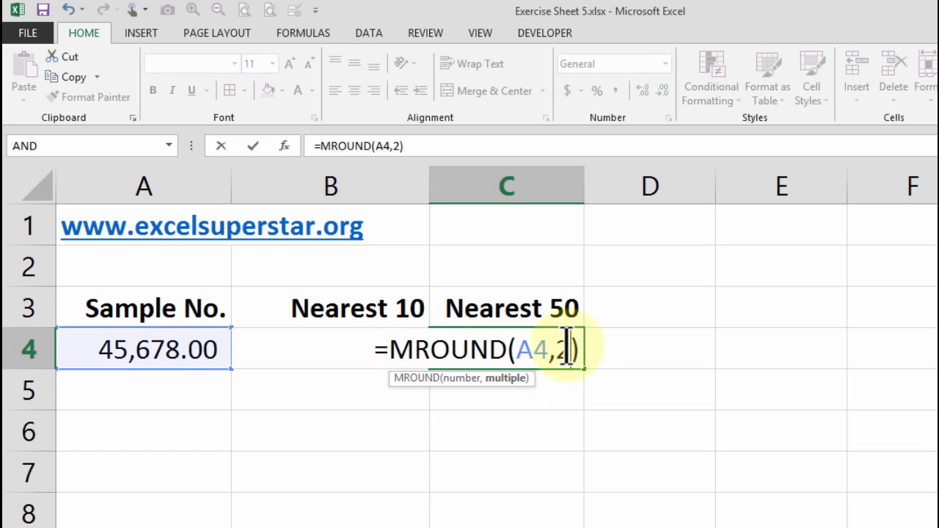
pyautogui.write('5')
pyautogui.press('BackSpace')
pyautogui.write('10')
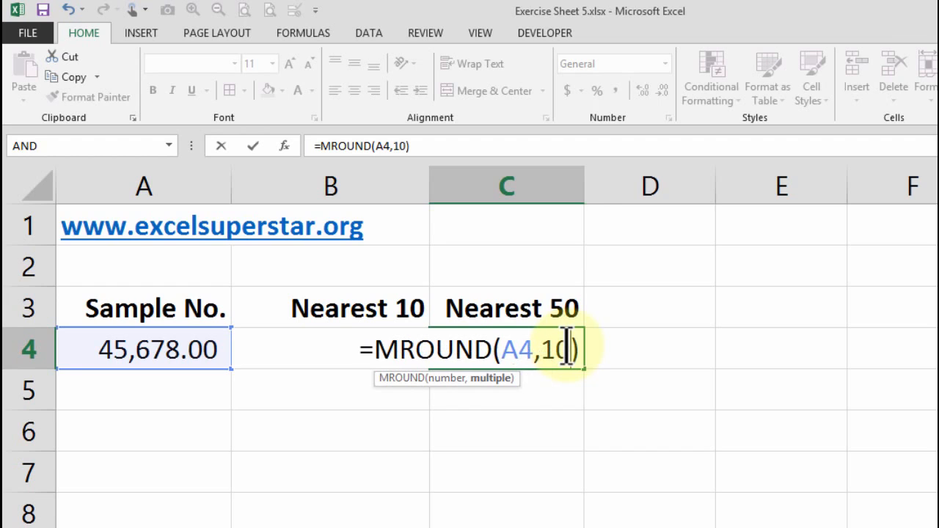
pyautogui.press('Tab')
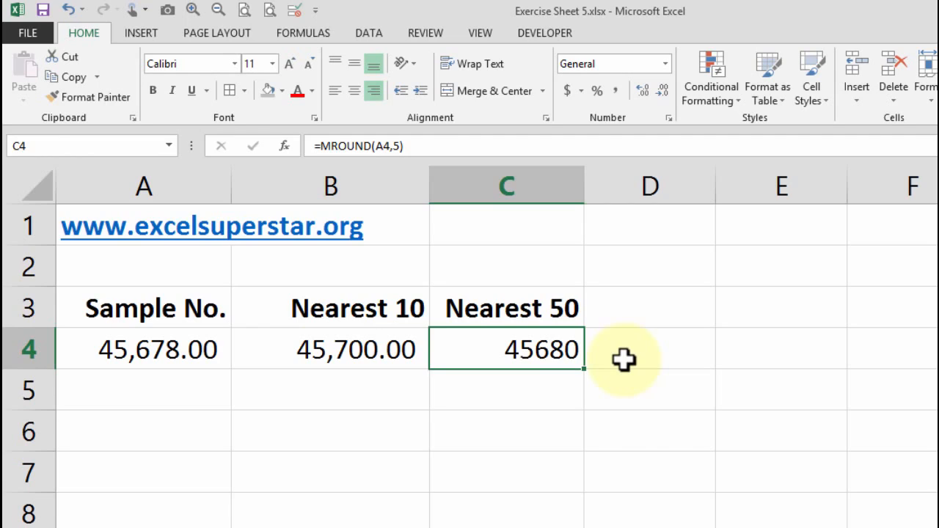
pyautogui.doubleClick(473, 345)
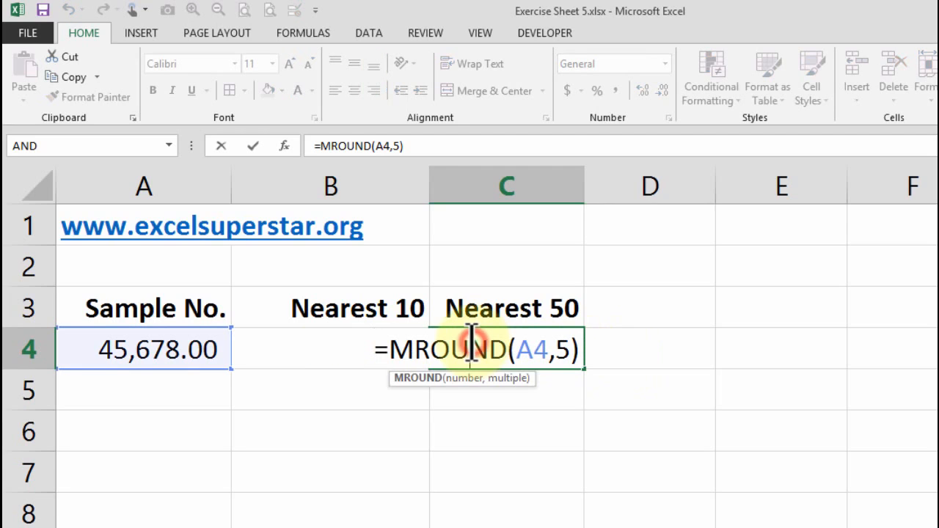
pyautogui.press('Escape')
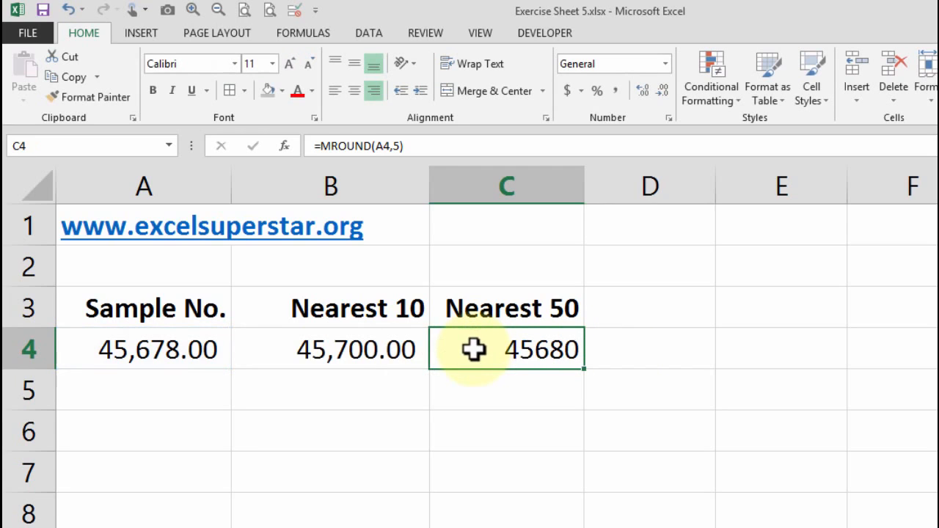